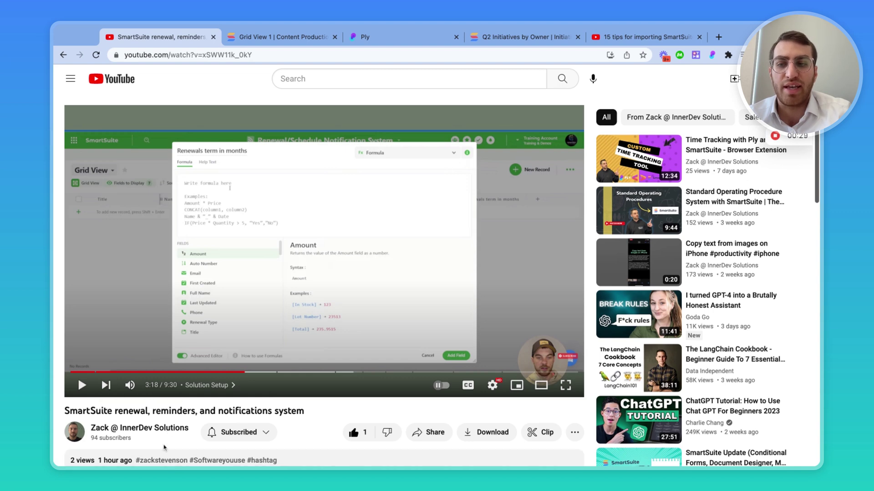
# Step: Expand the renewal, reminders, and notifications video's description to show its Apr 19, 2023 publish date
pyautogui.click(178, 464)
pyautogui.scroll(-1, 136, 436)
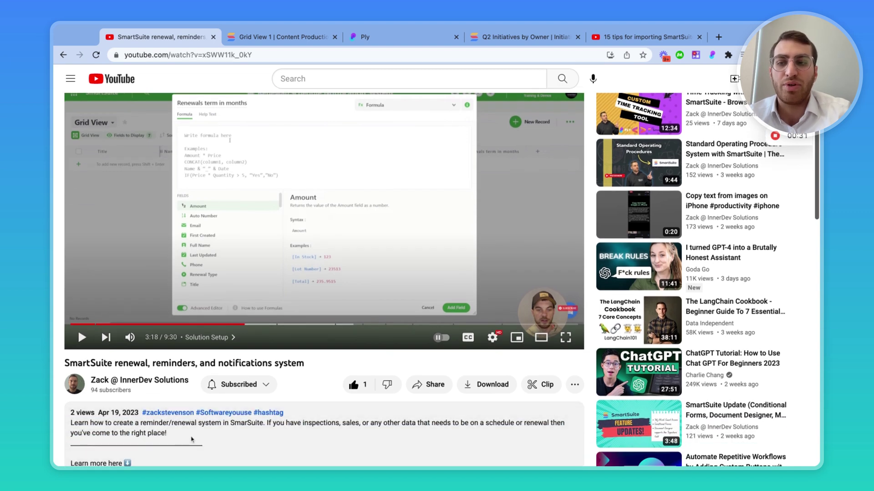
pyautogui.scroll(1, 173, 438)
pyautogui.scroll(1, 191, 440)
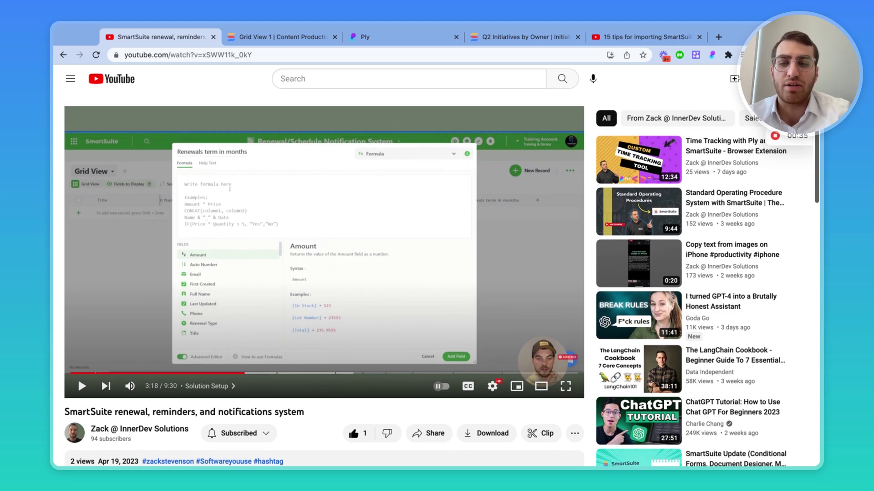
pyautogui.scroll(-1, 77, 377)
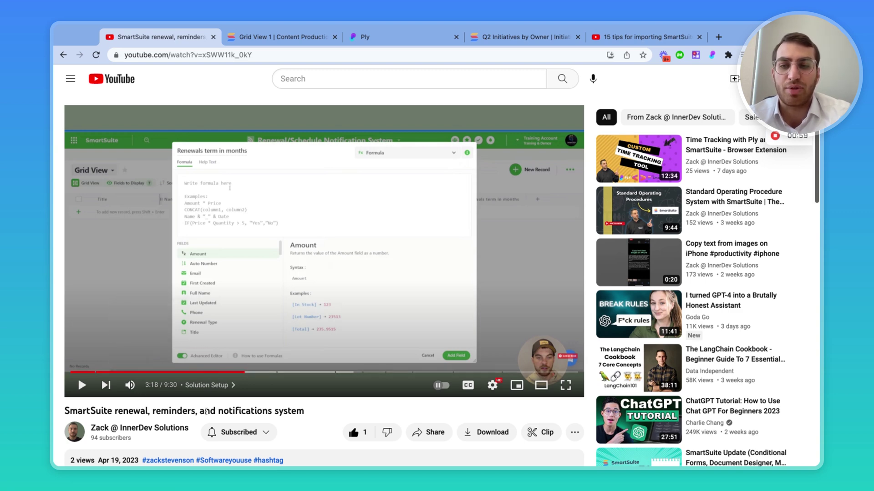
# Step: Select the whole video title and launch Ply's Partner Video tool
pyautogui.tripleClick(206, 412)
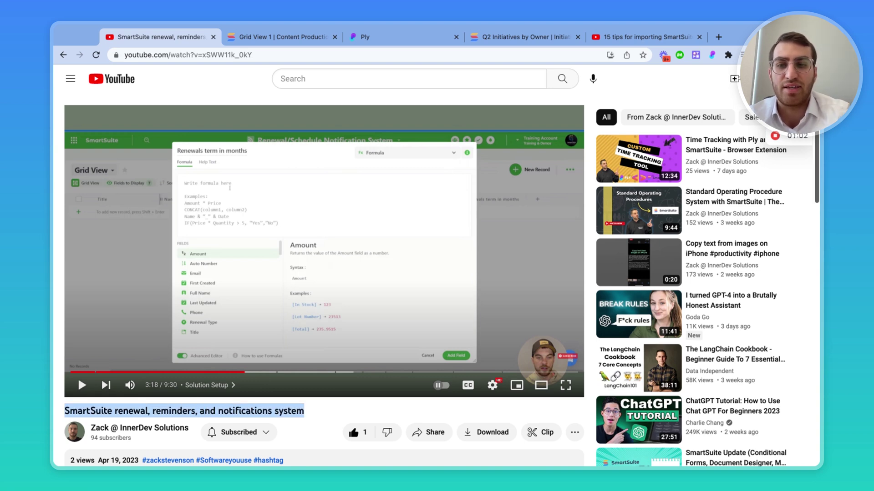
pyautogui.press('super+k')
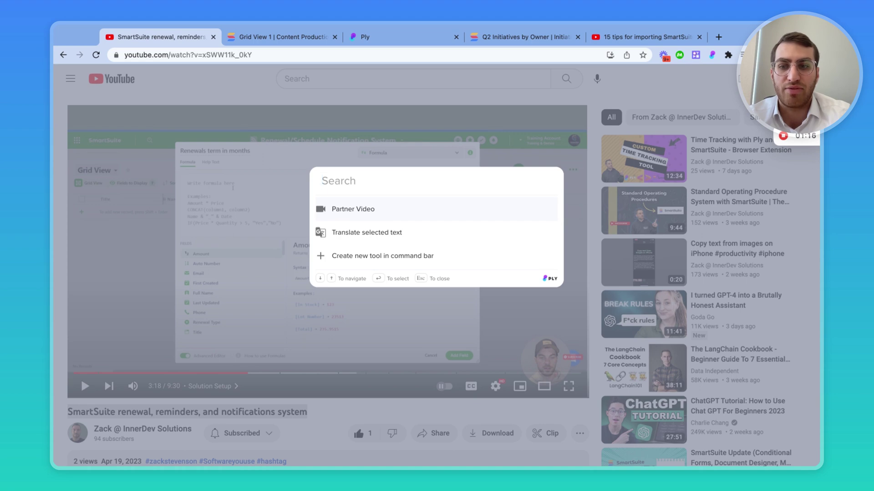
pyautogui.press('Return')
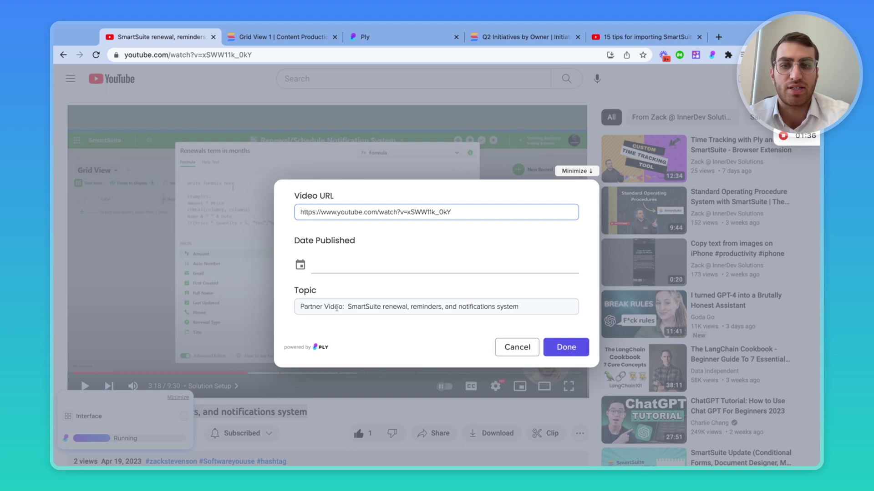
# Step: Set Date Published to April 19th 2023 and submit the Partner Video form
pyautogui.click(335, 271)
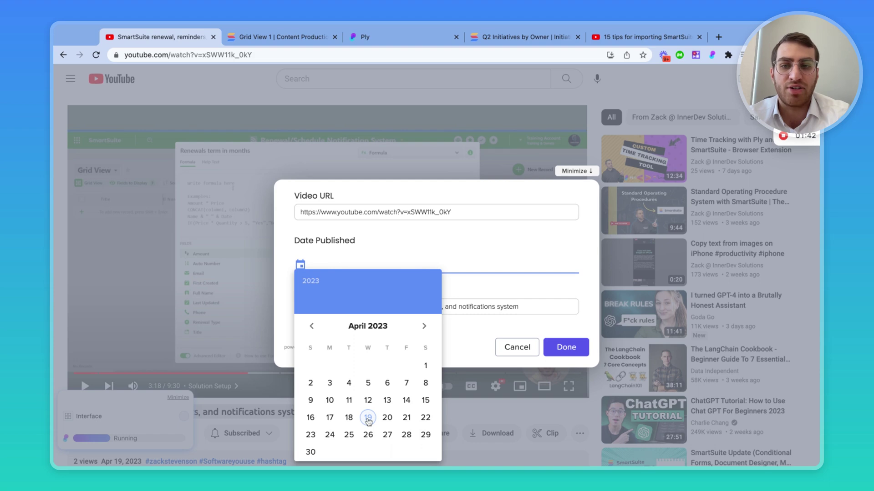
pyautogui.click(368, 418)
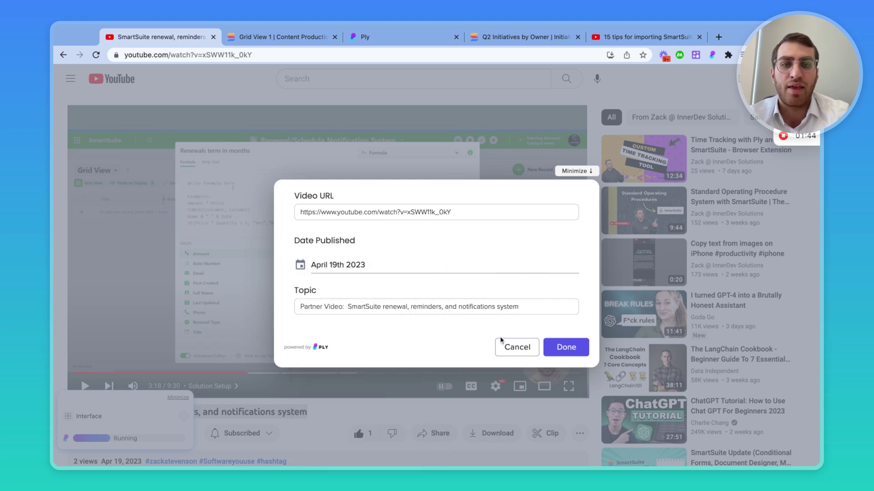
pyautogui.click(565, 348)
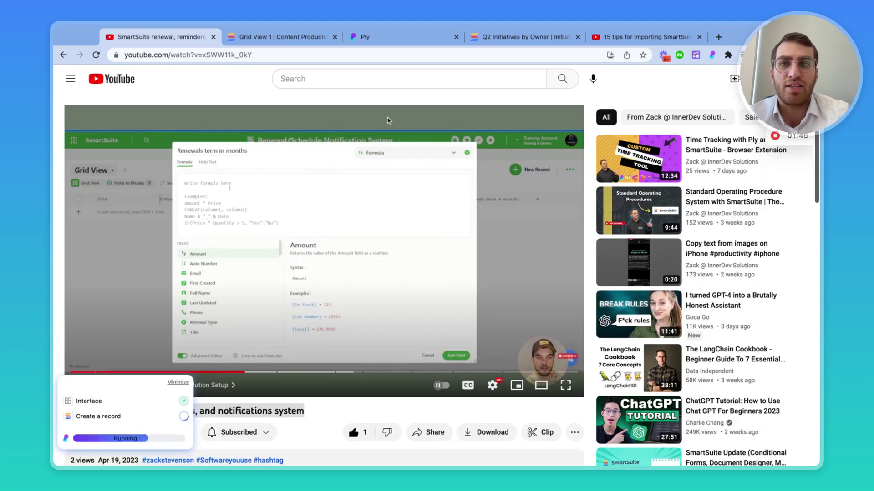
# Step: Open the newest record in the Content Production Grid View 1
pyautogui.click(307, 41)
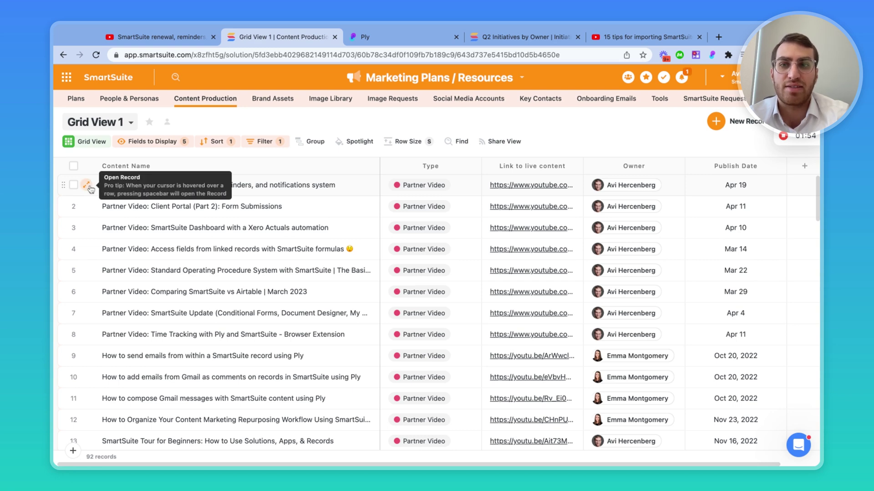
pyautogui.click(86, 185)
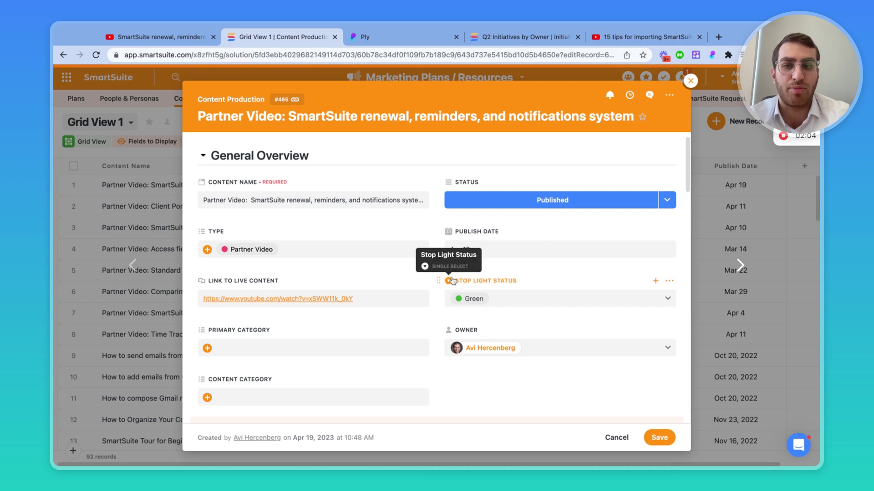
pyautogui.moveTo(263, 300)
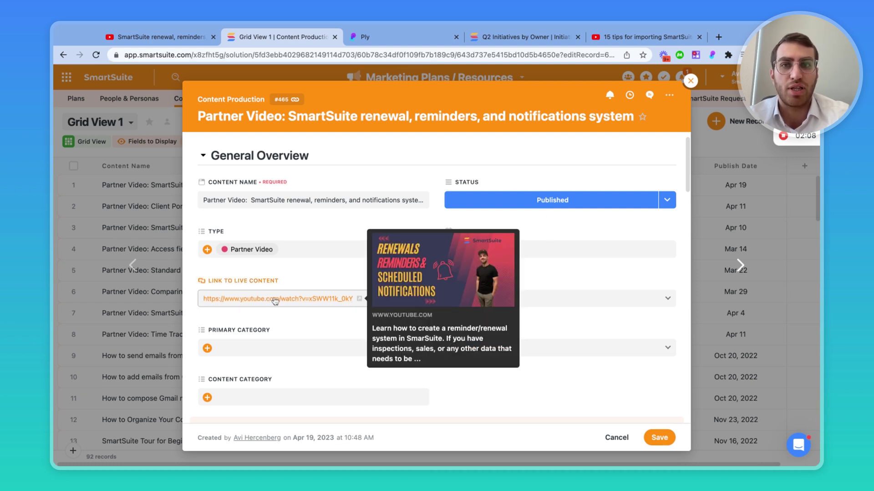
# Step: Check the record's link against the YouTube video, then save the record
pyautogui.click(172, 38)
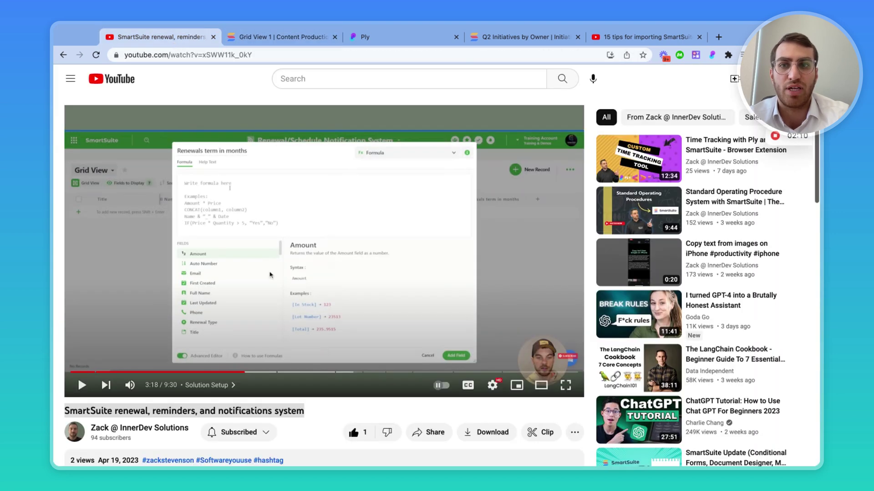
pyautogui.click(295, 37)
pyautogui.scroll(-1, 402, 305)
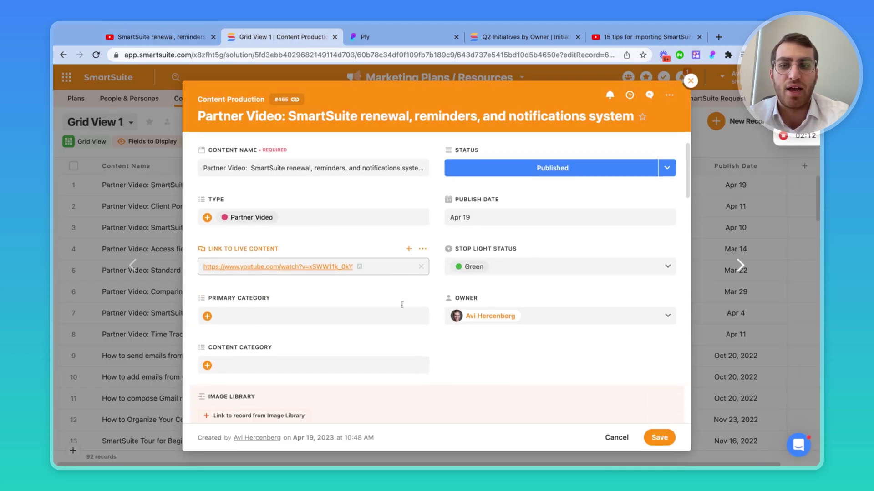
pyautogui.scroll(-1, 402, 305)
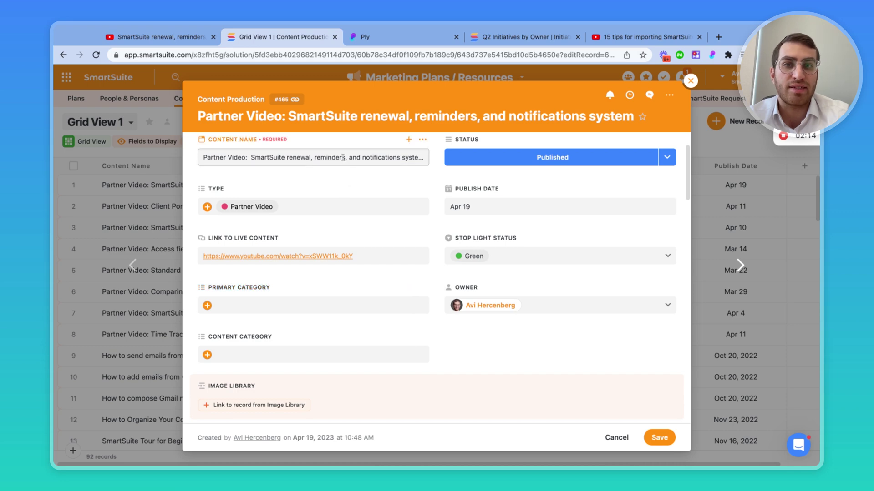
pyautogui.click(662, 438)
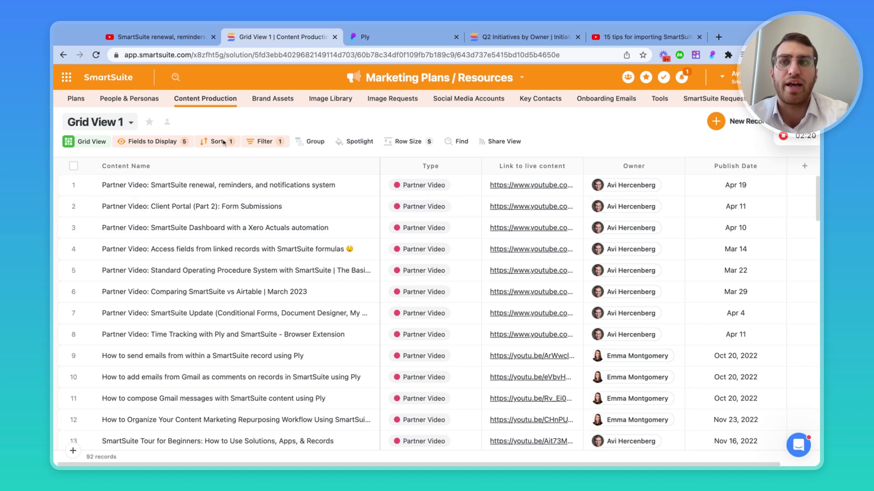
# Step: Back on the YouTube page, select the whole video title
pyautogui.click(167, 38)
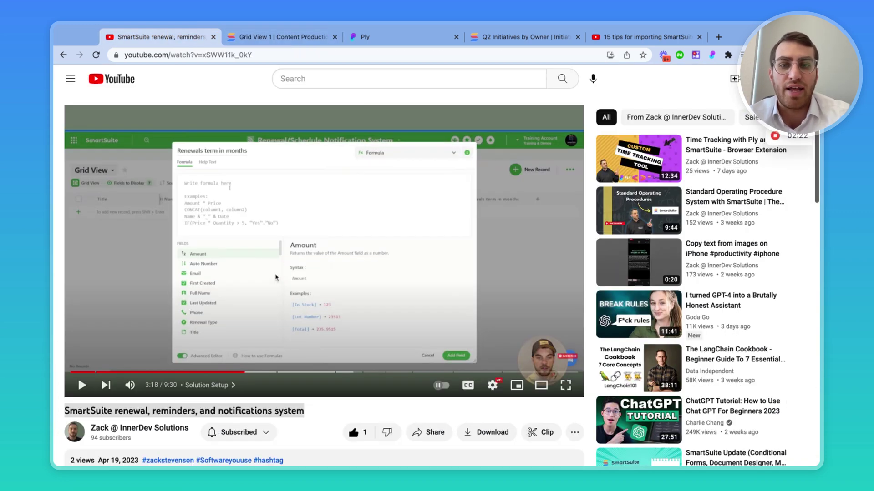
pyautogui.tripleClick(287, 411)
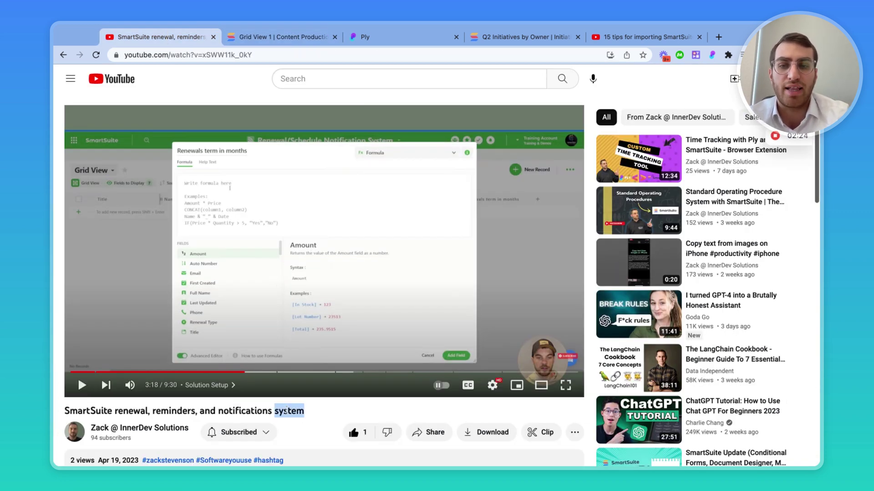
pyautogui.click(287, 411)
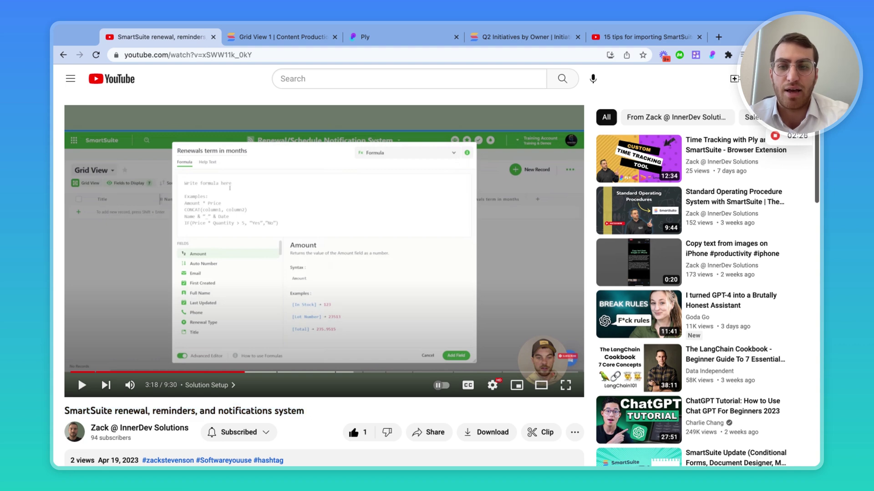
pyautogui.tripleClick(286, 411)
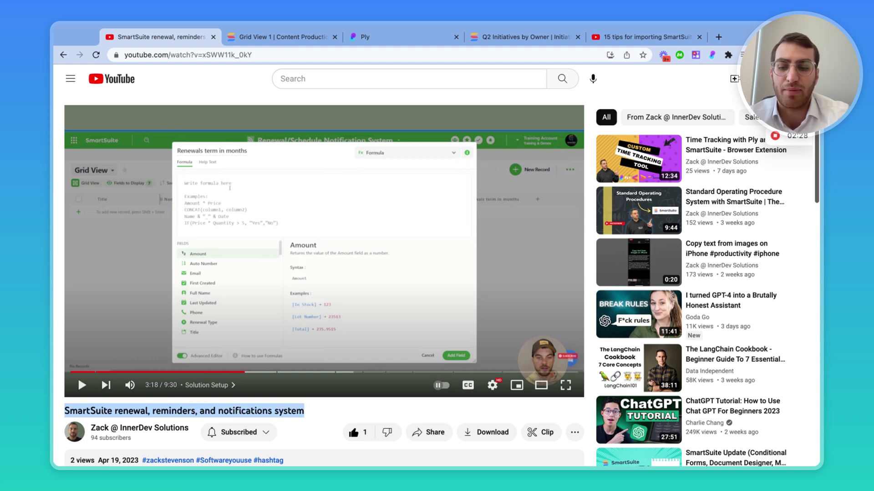
# Step: Launch Ply's Partner Video tool, cancel its form, and return to the Content Production grid
pyautogui.press('super+k')
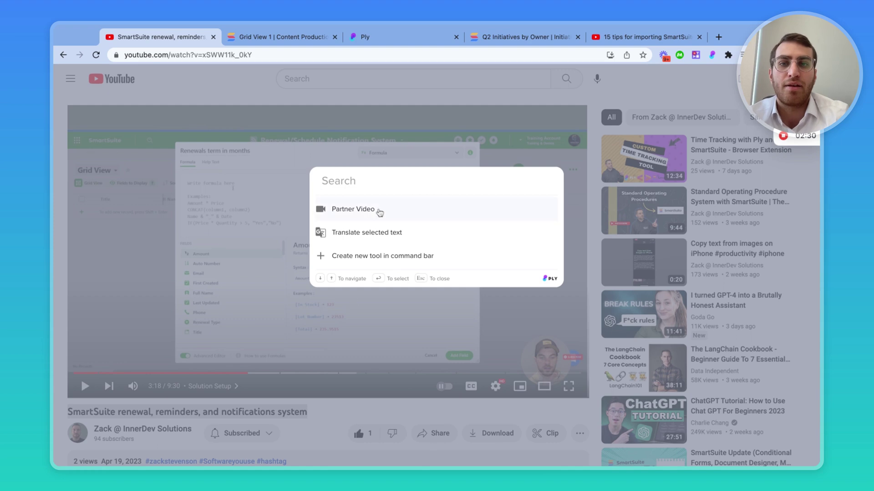
pyautogui.click(380, 212)
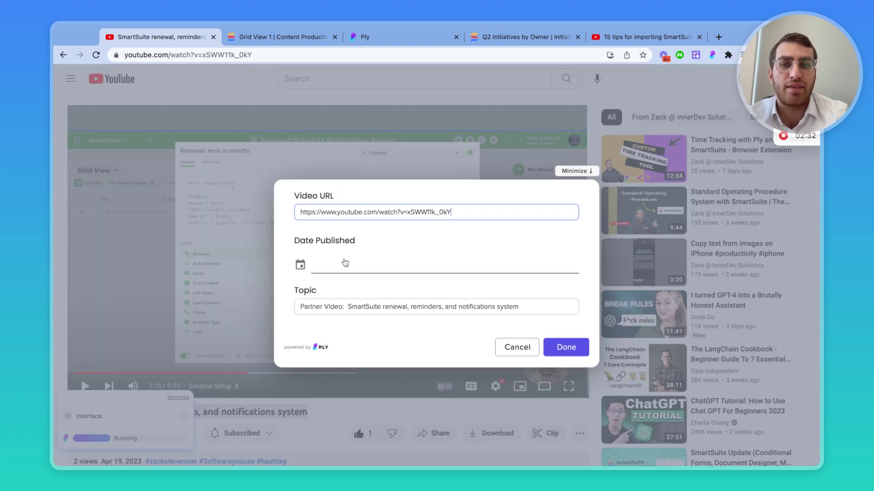
pyautogui.click(517, 347)
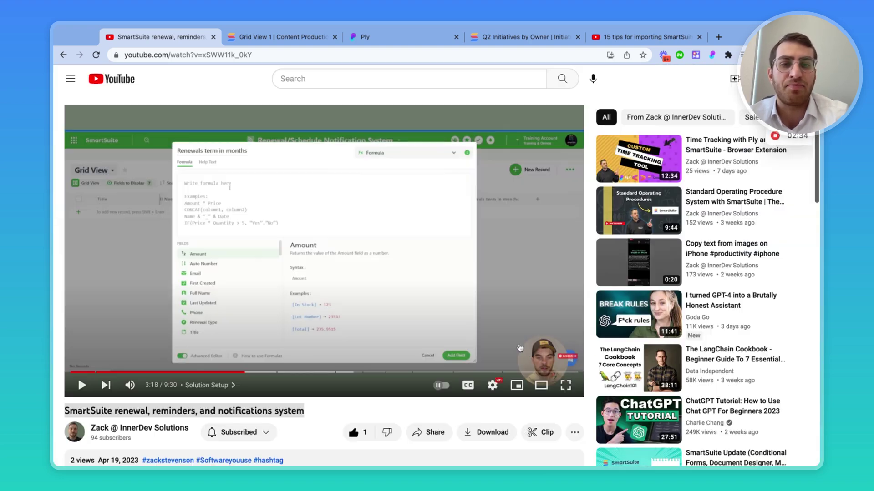
pyautogui.click(278, 37)
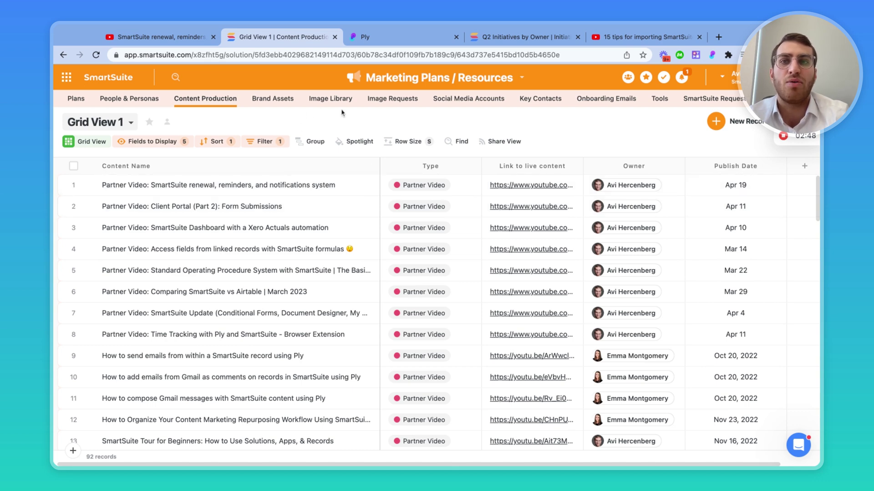
# Step: Open the Interface step of the Partner Video flow in the Ply editor
pyautogui.click(382, 43)
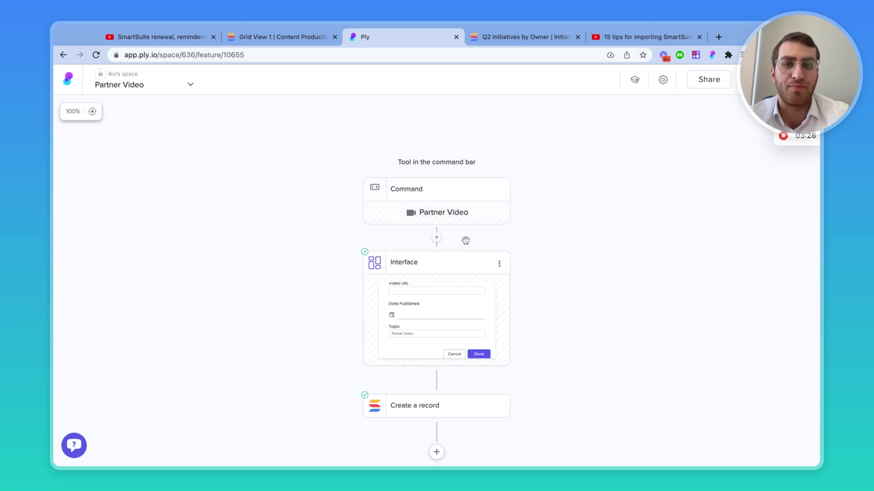
pyautogui.click(436, 303)
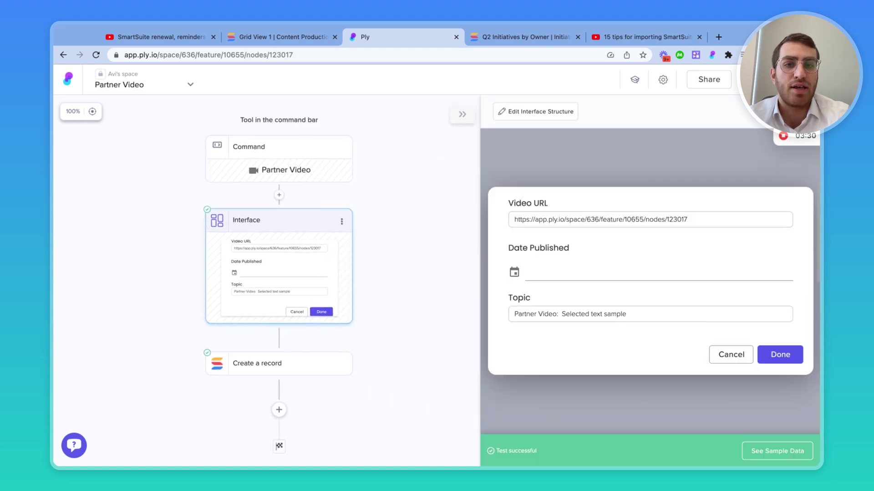
# Step: Inspect the Video URL, Date Published and Topic field settings and prefill, then skip the test
pyautogui.click(539, 112)
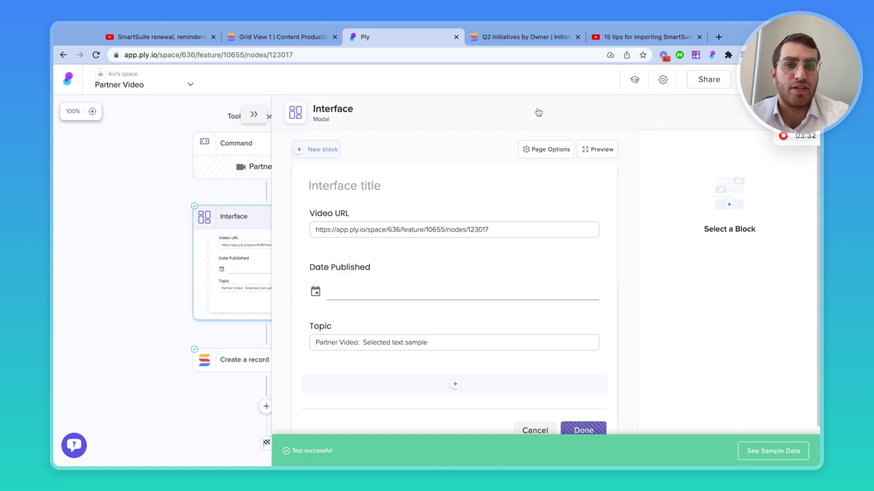
pyautogui.click(465, 225)
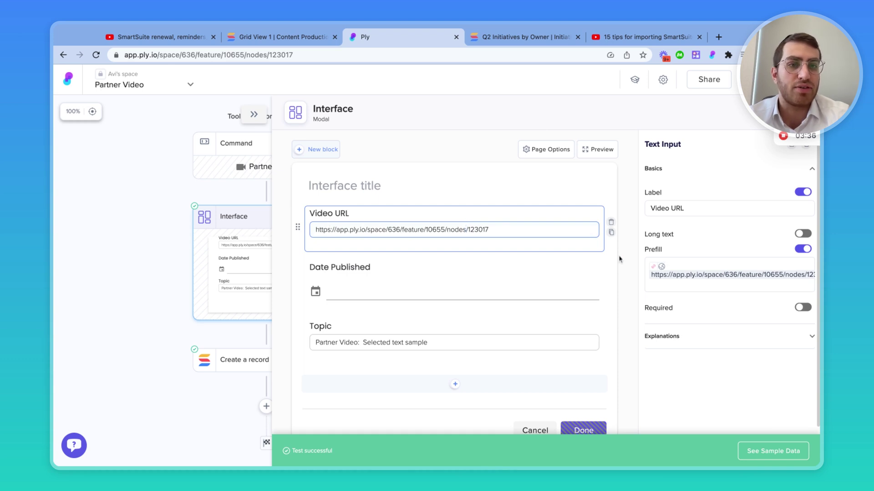
pyautogui.click(689, 279)
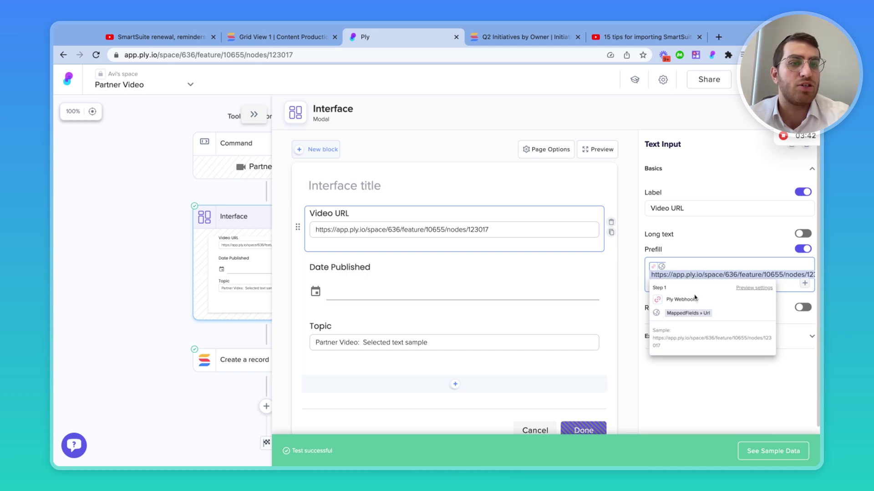
pyautogui.click(462, 282)
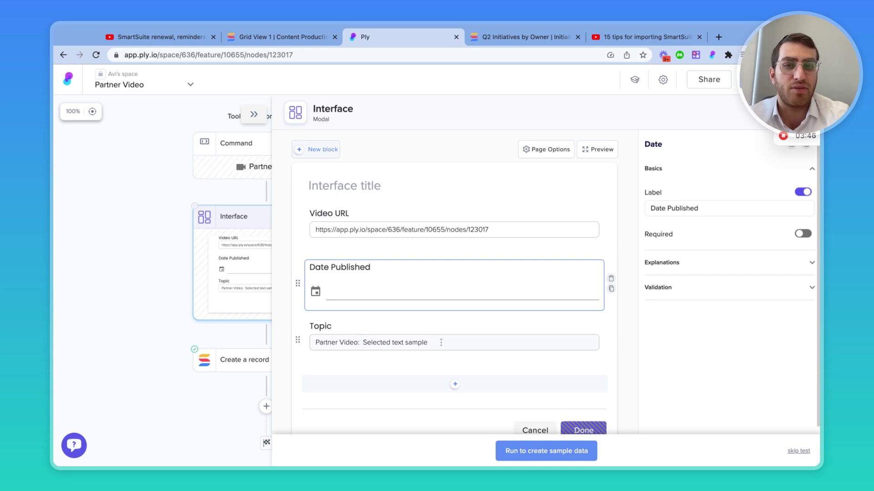
pyautogui.click(428, 335)
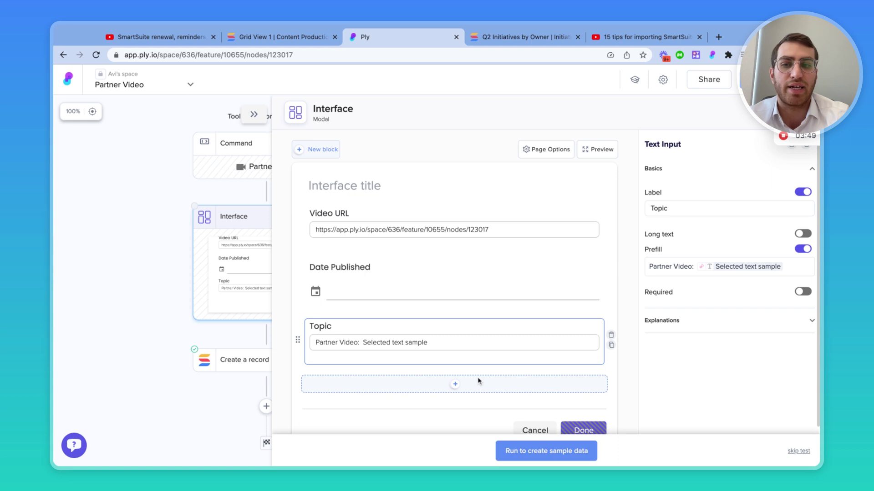
pyautogui.click(802, 453)
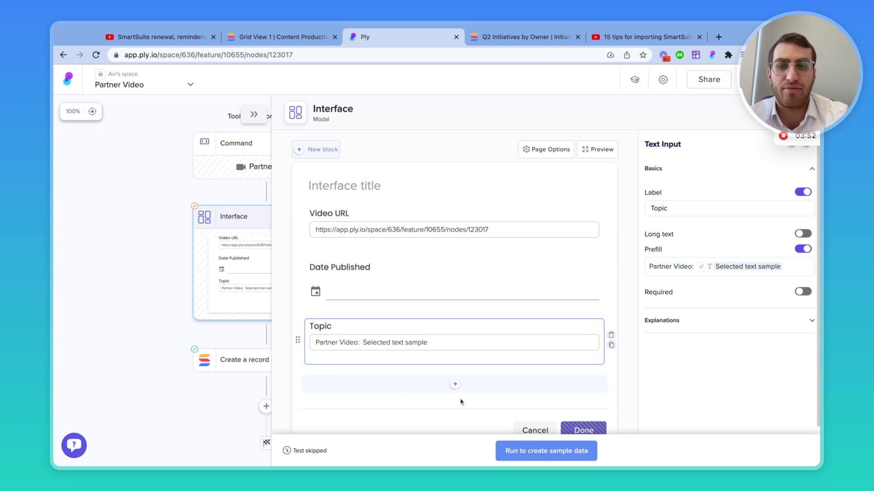
# Step: Review the Create a record step's Content Production settings: Type Partner Video, Status Published
pyautogui.click(236, 368)
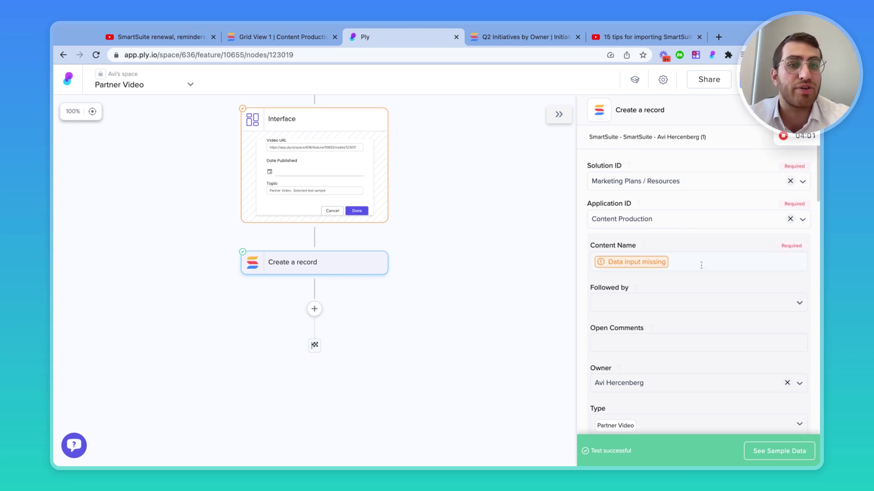
pyautogui.scroll(-20, 701, 266)
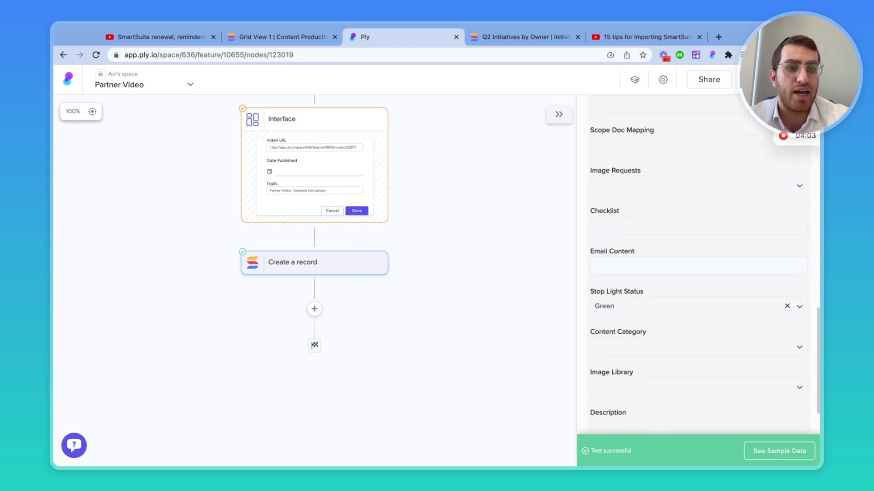
pyautogui.scroll(-2, 698, 264)
pyautogui.scroll(15, 698, 264)
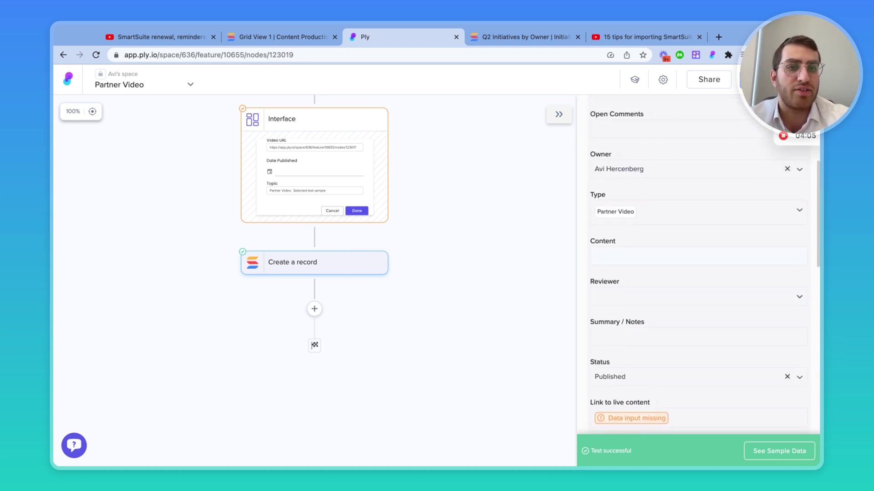
pyautogui.scroll(3, 698, 264)
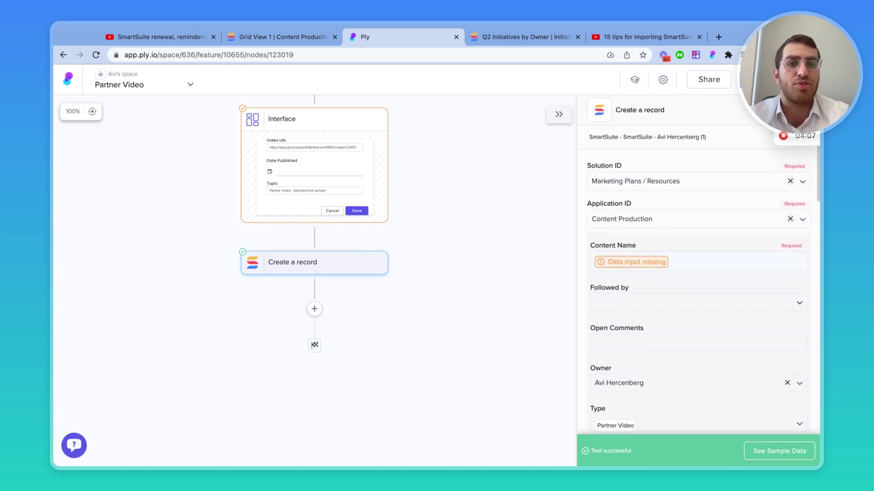
pyautogui.scroll(-4, 699, 264)
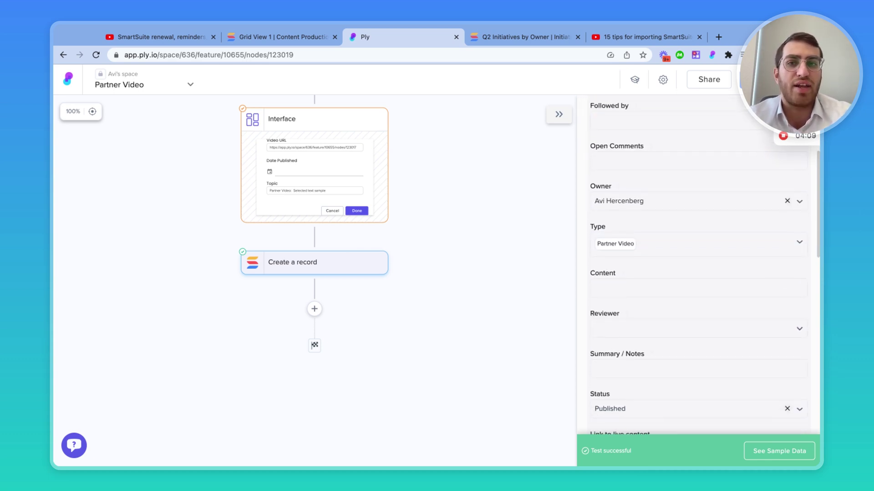